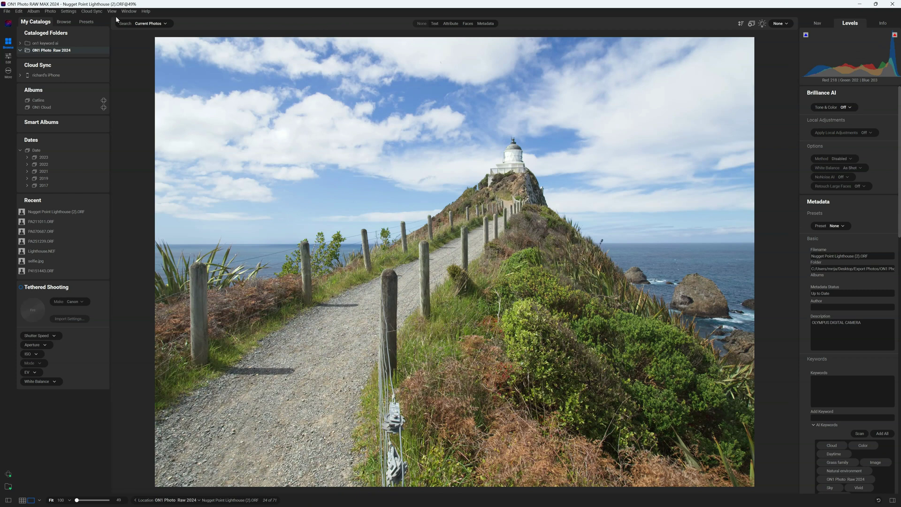
Switch to the Develop module with the Nugget Point lighthouse raw photo loaded
{"action": "left_click", "coordinate": [8, 58]}
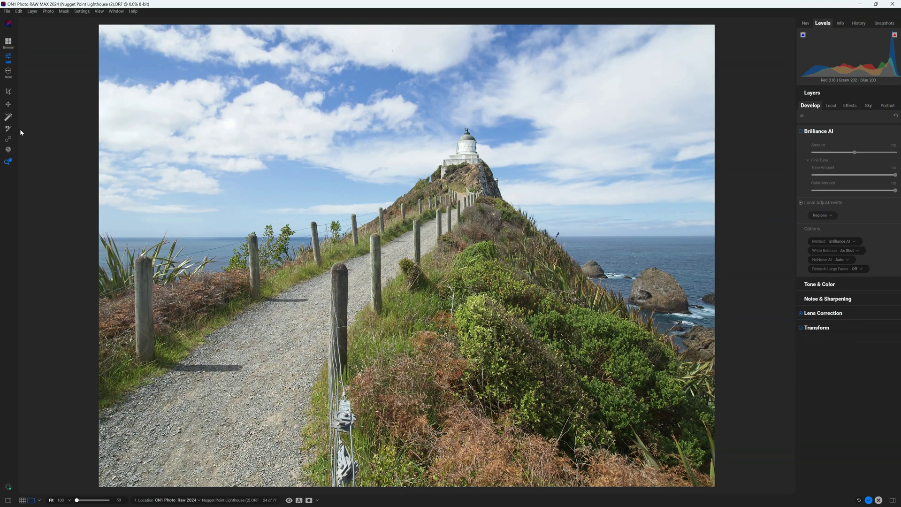
Switch on the Brilliance AI enhancement for the lighthouse photo
{"action": "left_click", "coordinate": [798, 139]}
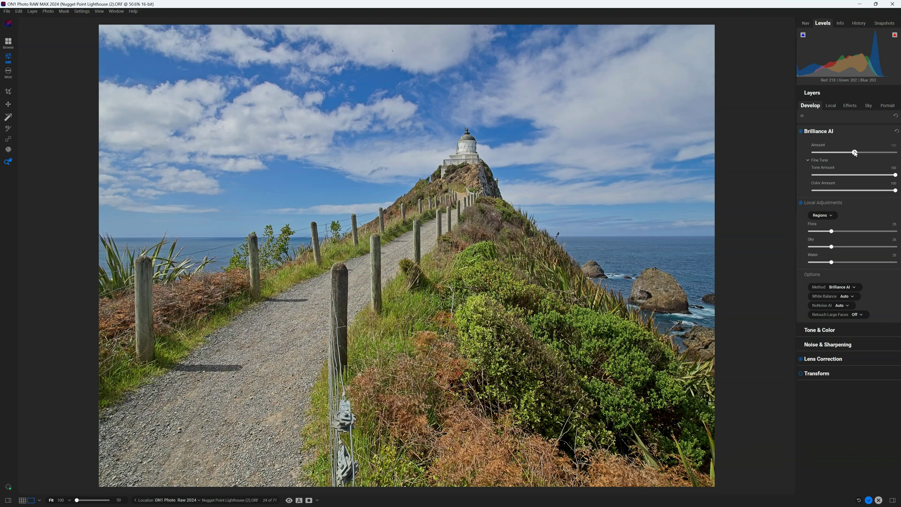
Set Brilliance AI Amount to a subtle level, with Tone and Color Amount near midway
{"action": "left_click_drag", "start_coordinate": [854, 152], "coordinate": [815, 156]}
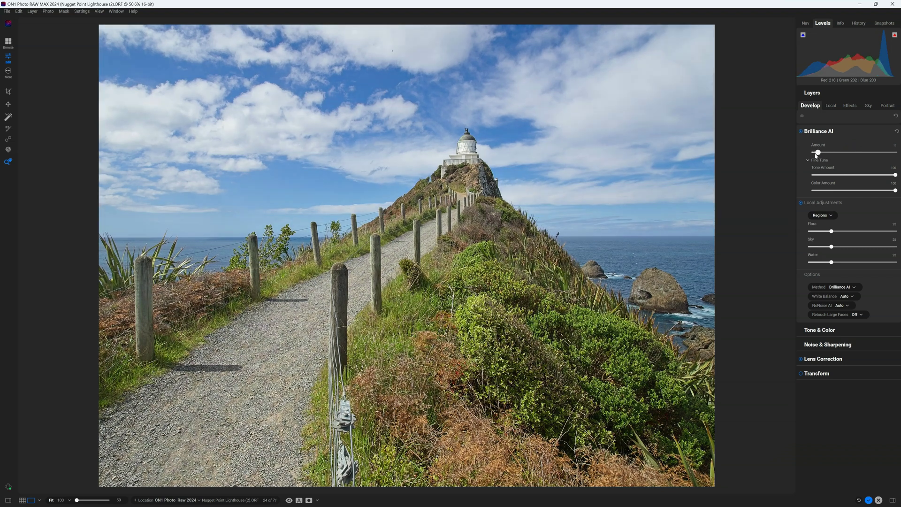
{"action": "left_click_drag", "start_coordinate": [855, 155], "coordinate": [894, 156]}
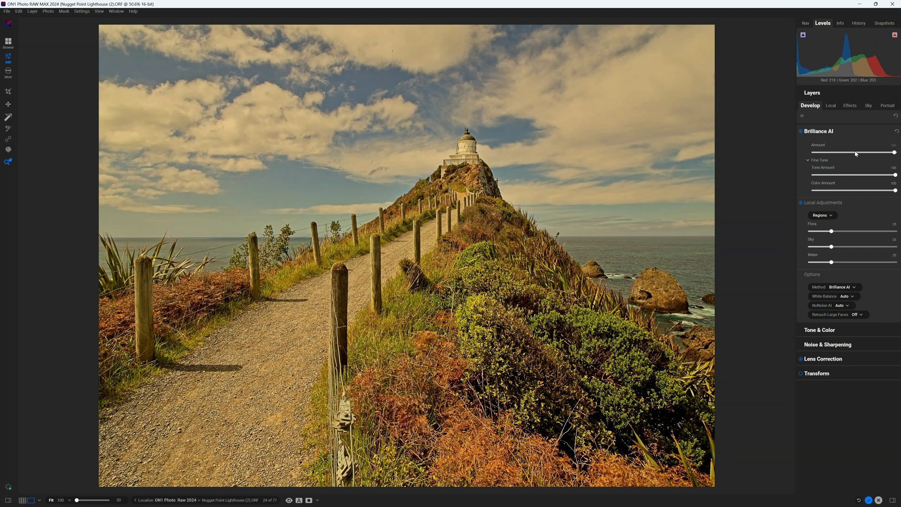
{"action": "left_click_drag", "start_coordinate": [893, 156], "coordinate": [826, 153]}
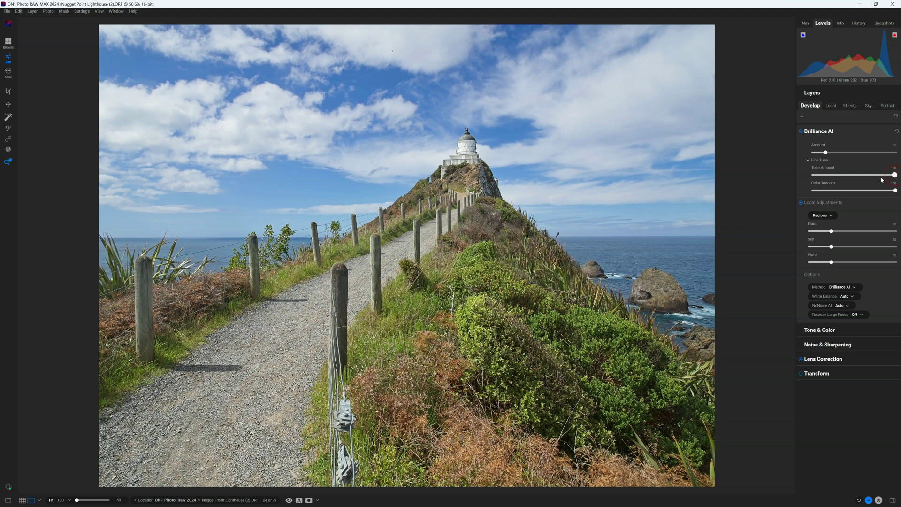
{"action": "left_click_drag", "start_coordinate": [881, 180], "coordinate": [819, 175]}
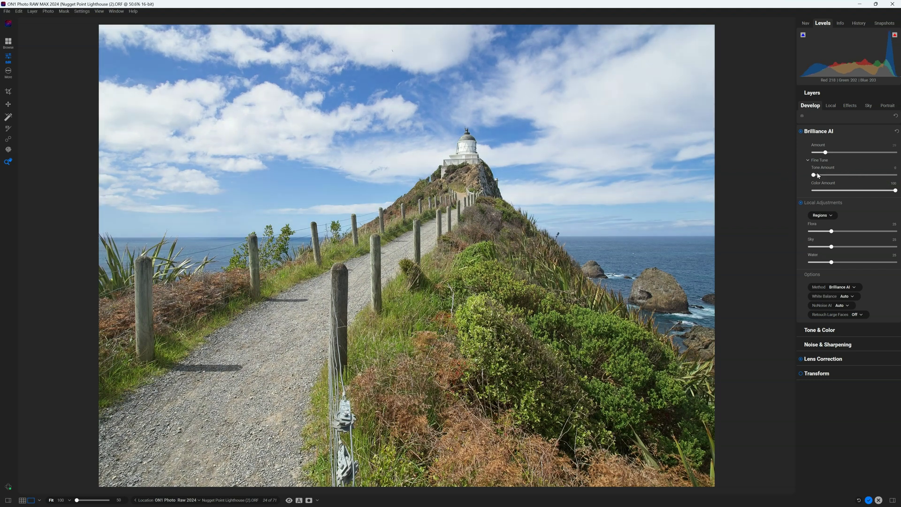
{"action": "left_click_drag", "start_coordinate": [849, 175], "coordinate": [839, 191]}
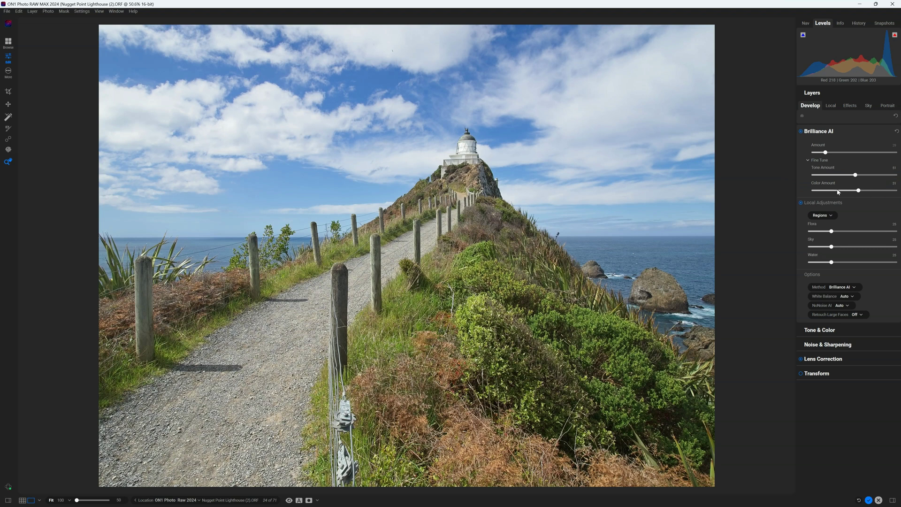
{"action": "left_click_drag", "start_coordinate": [838, 191], "coordinate": [860, 192]}
Raise the Flora regional enhancement, then ease it back slightly from maximum
{"action": "mouse_move", "coordinate": [814, 224]}
{"action": "mouse_move", "coordinate": [833, 233]}
{"action": "left_mouse_down"}
{"action": "mouse_move", "coordinate": [890, 236]}
{"action": "mouse_move", "coordinate": [849, 234]}
{"action": "left_mouse_up"}
{"action": "mouse_move", "coordinate": [866, 236]}
{"action": "left_mouse_down"}
{"action": "mouse_move", "coordinate": [878, 232]}
{"action": "mouse_move", "coordinate": [824, 231]}
{"action": "left_mouse_up"}
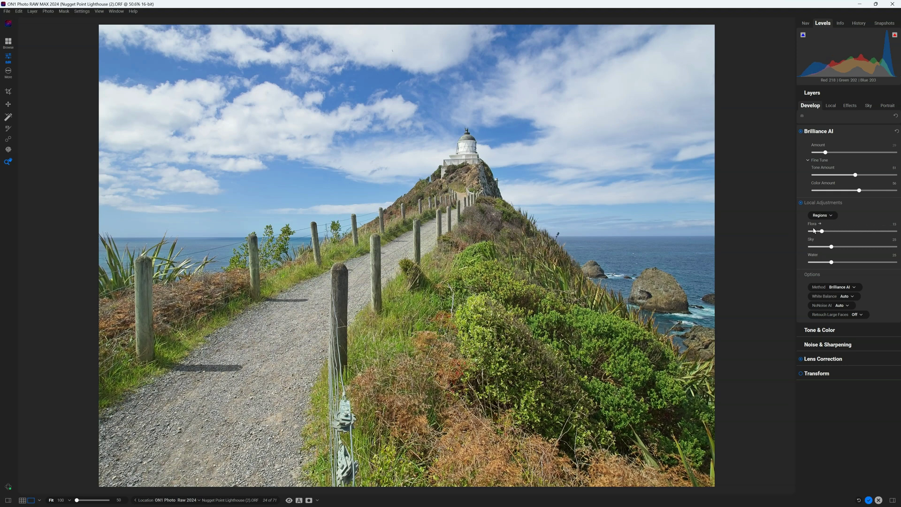
{"action": "left_click_drag", "start_coordinate": [821, 231], "coordinate": [866, 233]}
{"action": "left_click_drag", "start_coordinate": [849, 233], "coordinate": [861, 234]}
Retune the Sky region strength and increase the Water region enhancement
{"action": "left_click", "coordinate": [868, 247]}
{"action": "mouse_move", "coordinate": [867, 247]}
{"action": "left_mouse_down"}
{"action": "mouse_move", "coordinate": [821, 248]}
{"action": "mouse_move", "coordinate": [865, 249]}
{"action": "mouse_move", "coordinate": [857, 251]}
{"action": "left_mouse_up"}
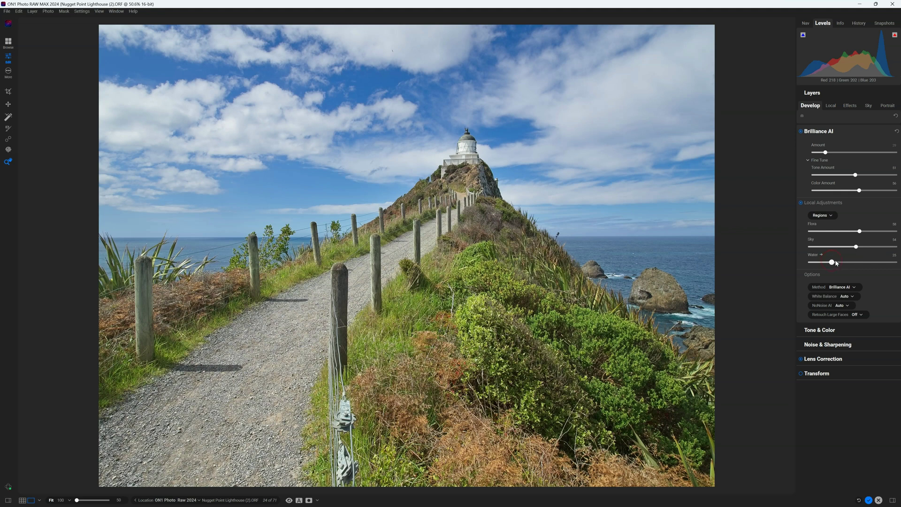
{"action": "left_click_drag", "start_coordinate": [833, 262], "coordinate": [849, 262]}
{"action": "left_click", "coordinate": [831, 216]}
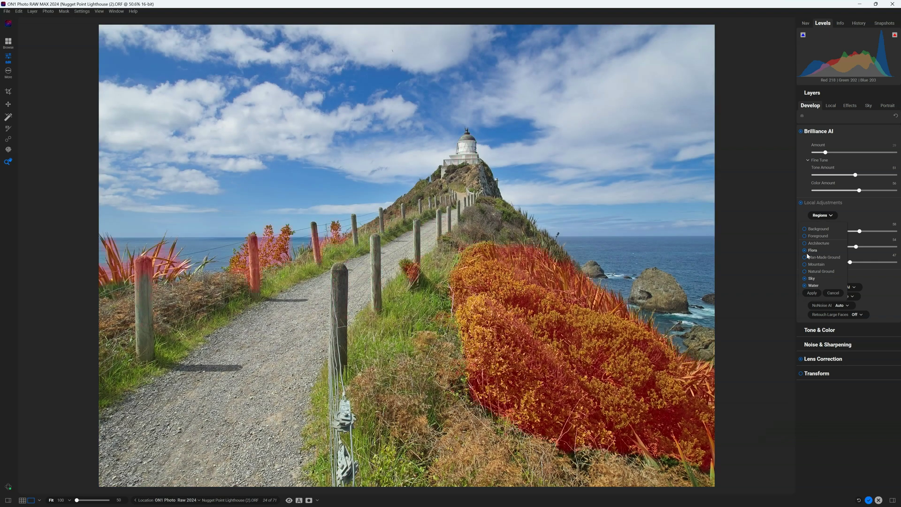
Apply the flora, sky and water regions and keep Brilliance AI as the method
{"action": "left_click", "coordinate": [810, 293]}
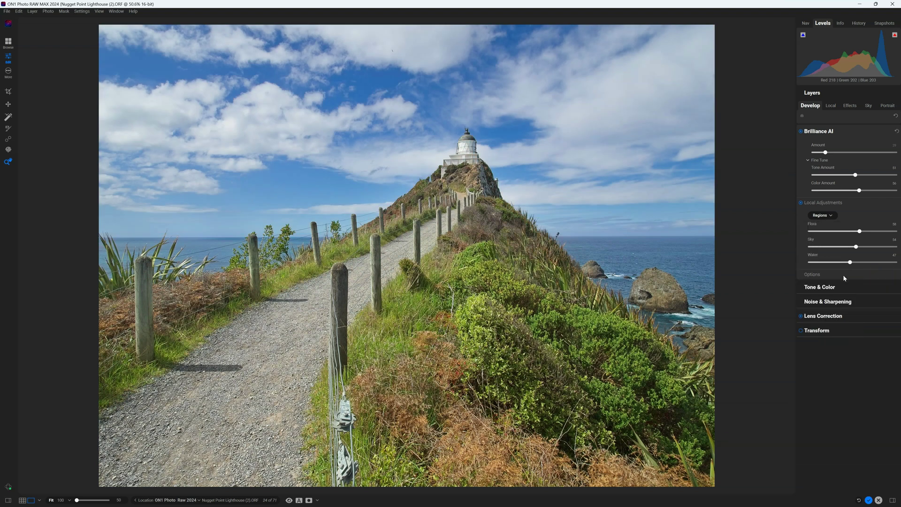
{"action": "left_click", "coordinate": [855, 288]}
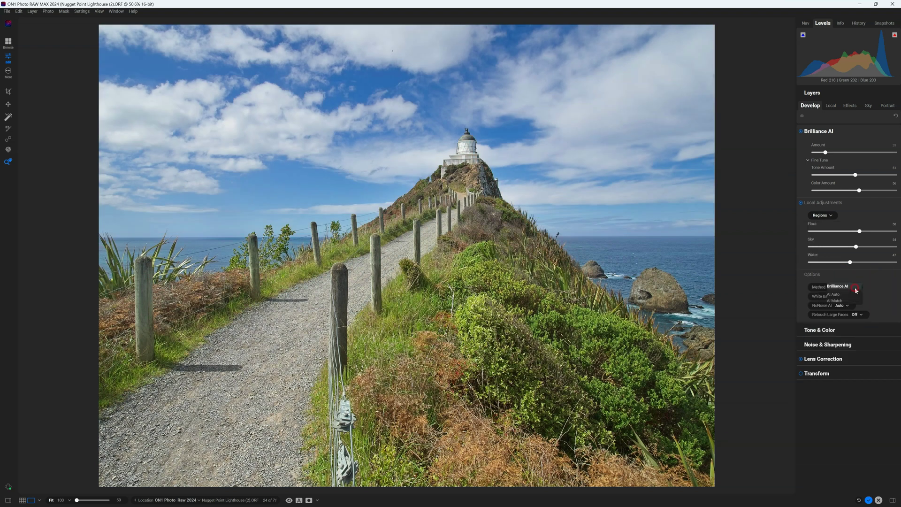
{"action": "left_click", "coordinate": [856, 289]}
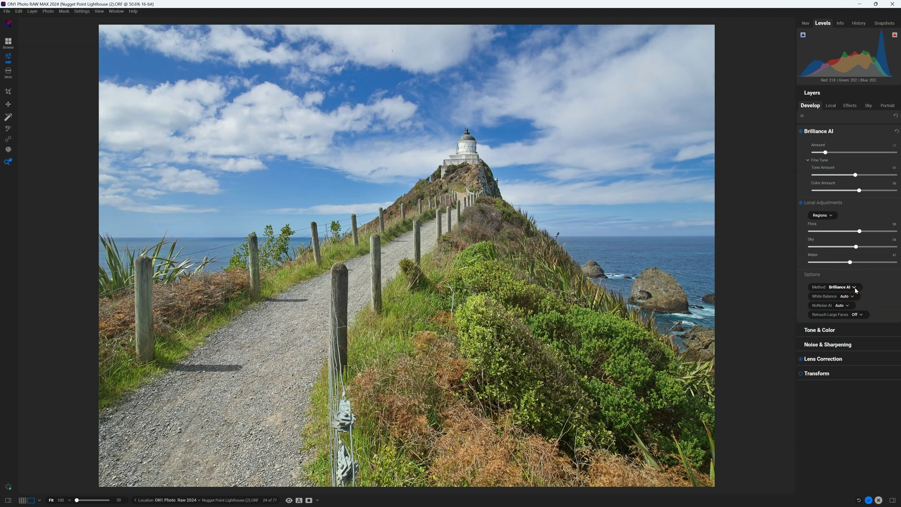